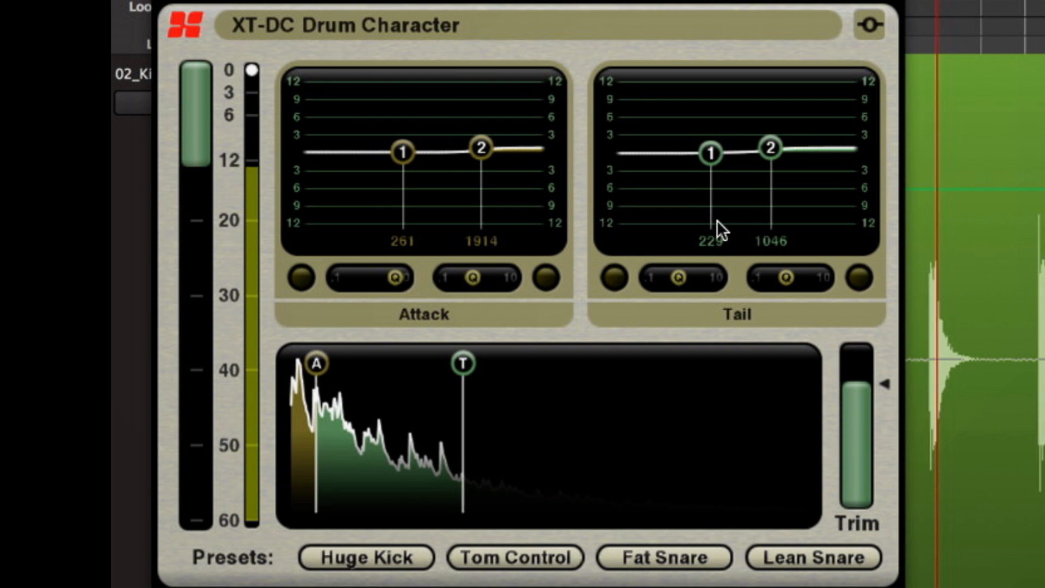
- Try an 8.2 dB cut on Tail band 1, return it close to flat at 273 Hz, and move Tail band 2 to 2290 Hz
left_click_drag(711, 151, 717, 215)
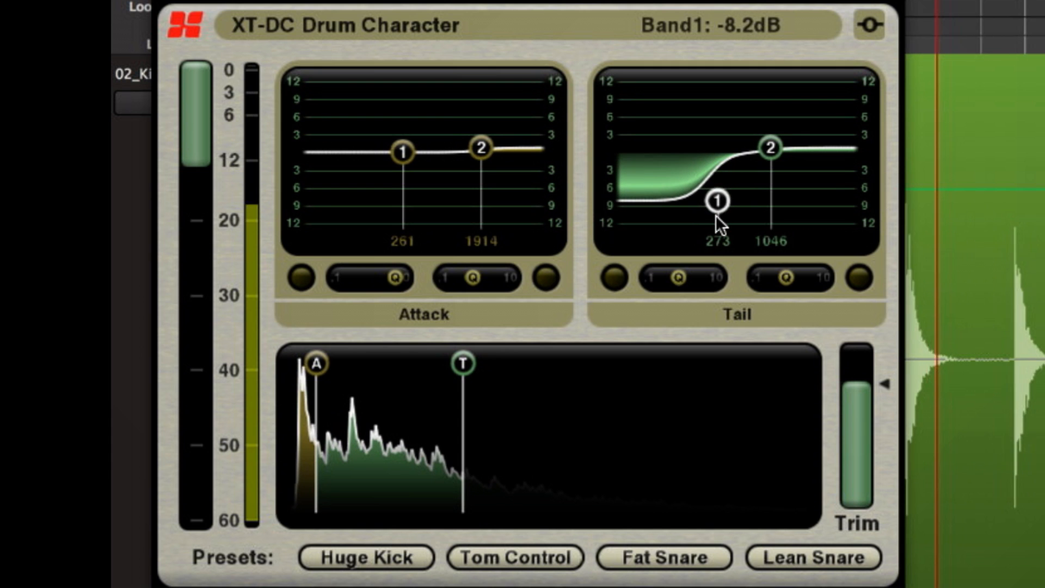
left_click_drag(778, 153, 809, 153)
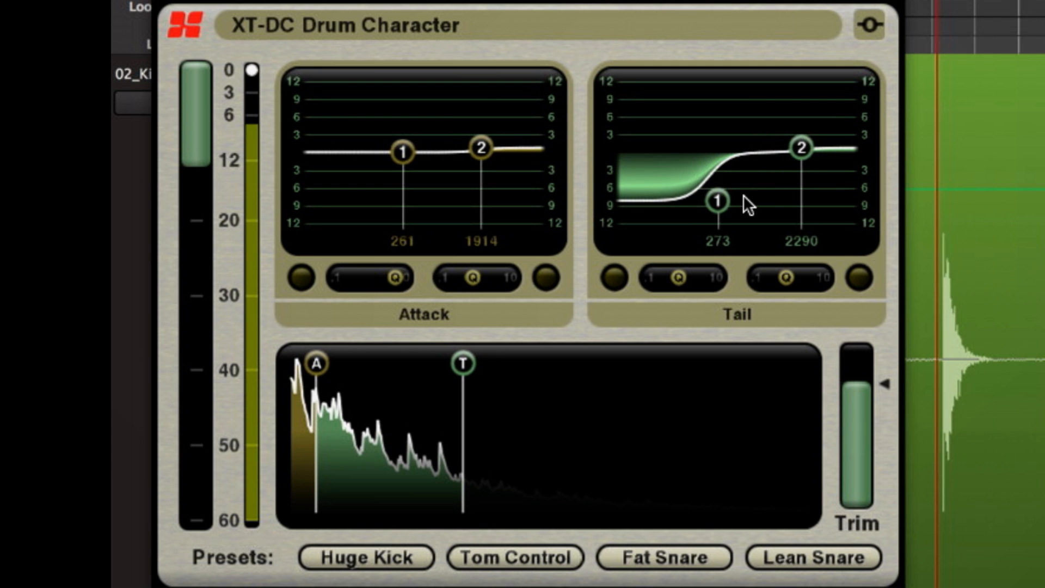
left_click_drag(727, 199, 723, 155)
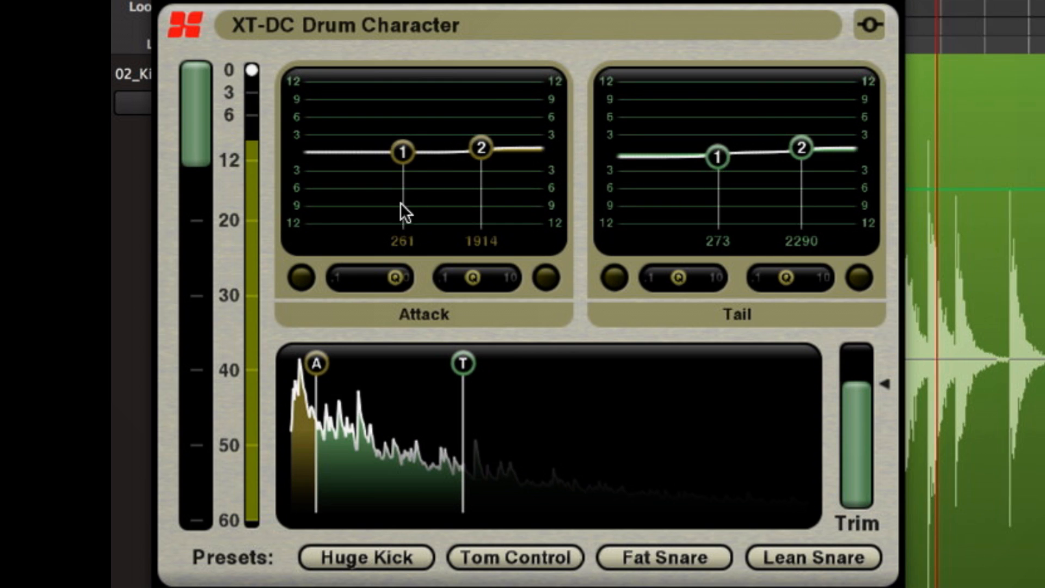
mouse_move(473, 150)
left_mouse_down()
mouse_move(481, 199)
mouse_move(465, 220)
mouse_move(485, 86)
mouse_move(477, 153)
left_mouse_up()
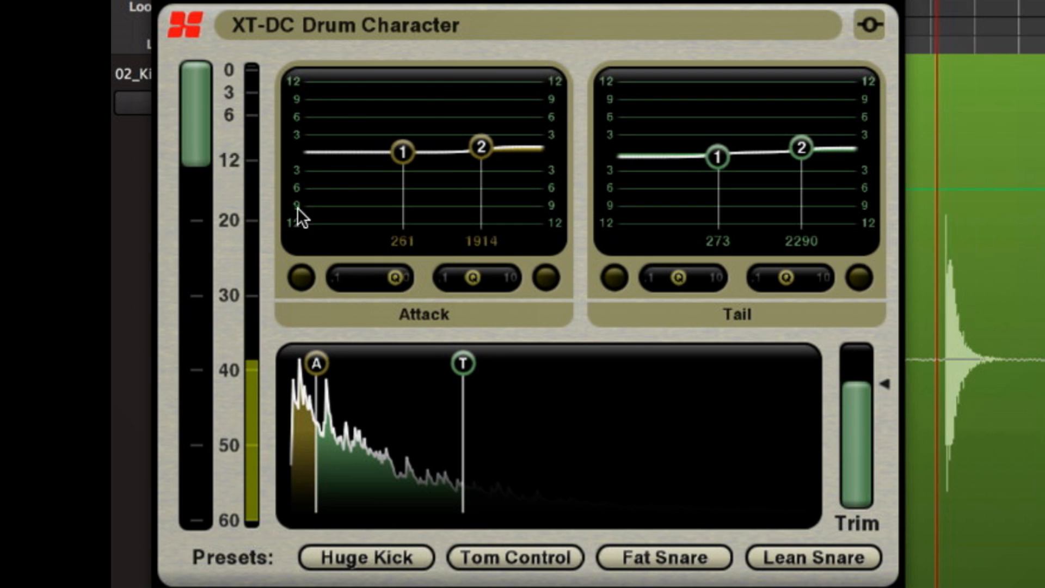
- Switch Attack band 1 to a bell filter at 153 Hz and widen its Q
left_click(304, 278)
left_click_drag(403, 152, 381, 149)
scroll(381, 108, "down", 5)
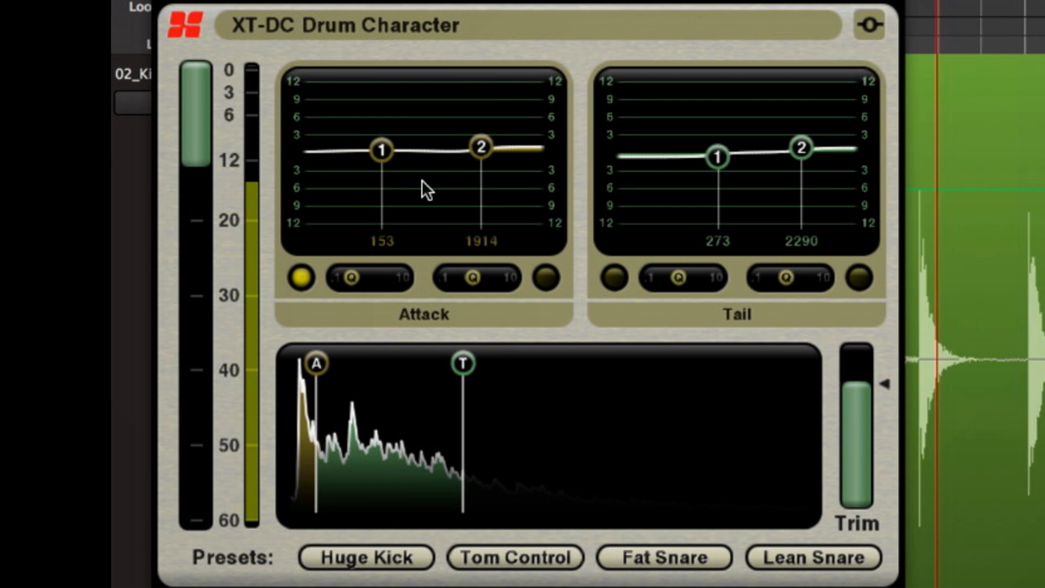
- Boost Attack band 1 by about 2.5 dB as a shelf at 250 Hz, and cut Attack band 2 slightly at 1674 Hz
mouse_move(380, 148)
left_mouse_down()
mouse_move(401, 99)
mouse_move(390, 206)
mouse_move(396, 137)
left_mouse_up()
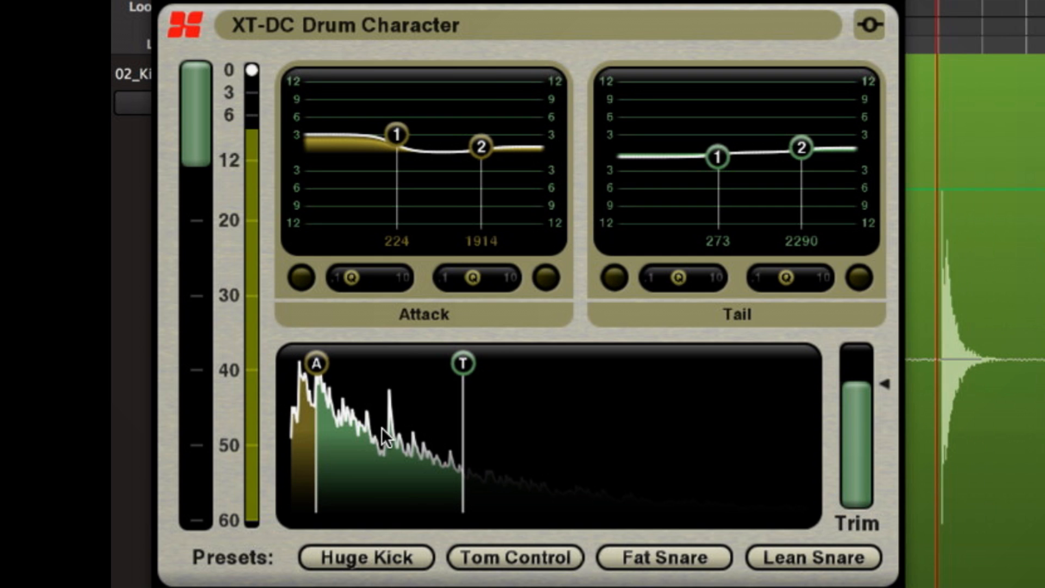
mouse_move(397, 135)
left_mouse_down()
mouse_move(406, 117)
mouse_move(401, 138)
left_mouse_up()
mouse_move(476, 158)
left_mouse_down()
mouse_move(470, 137)
mouse_move(469, 199)
mouse_move(470, 168)
left_mouse_up()
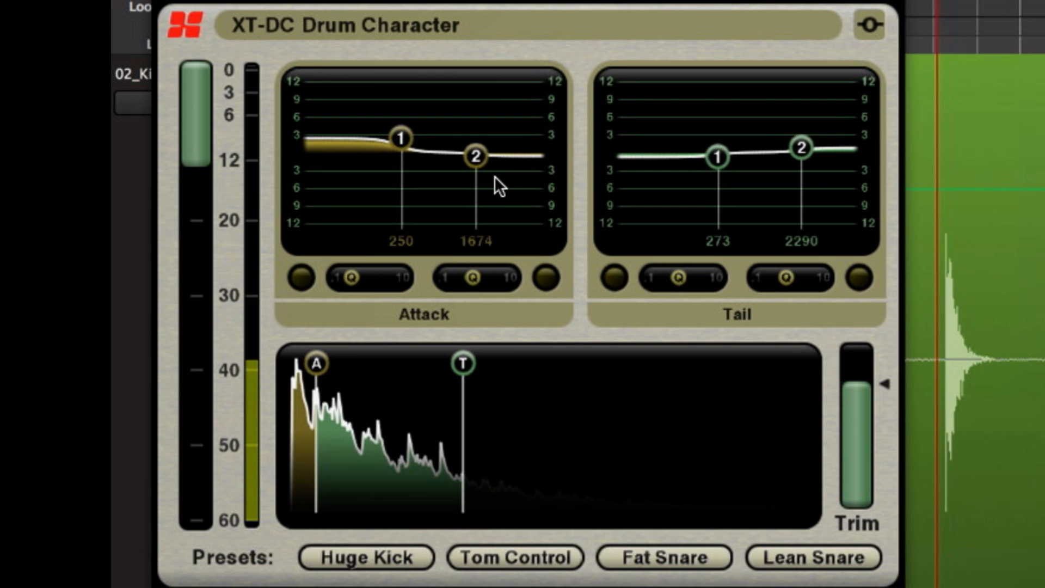
- Reduce Attack band 1 to 0.5 dB at 245 Hz and shorten the Tail window to fit the drum's quick decay
mouse_move(868, 391)
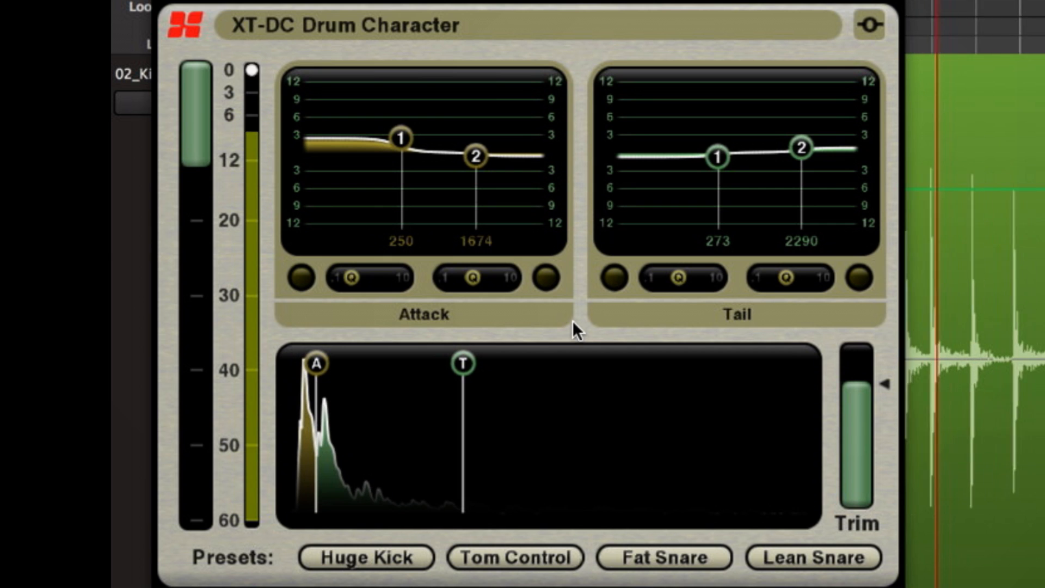
left_click_drag(403, 139, 400, 179)
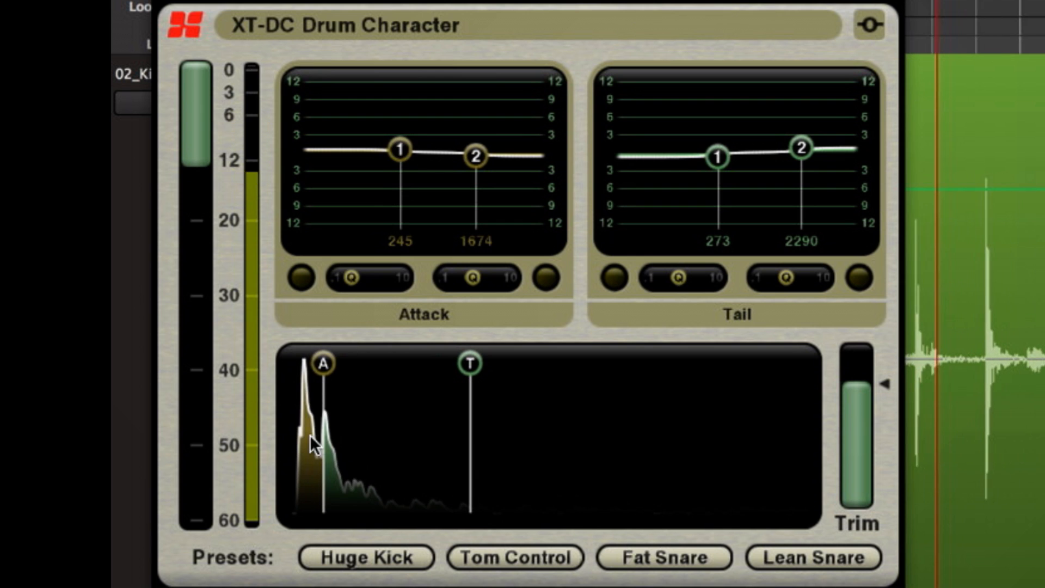
mouse_move(461, 366)
left_mouse_down()
mouse_move(340, 380)
mouse_move(261, 373)
left_mouse_up()
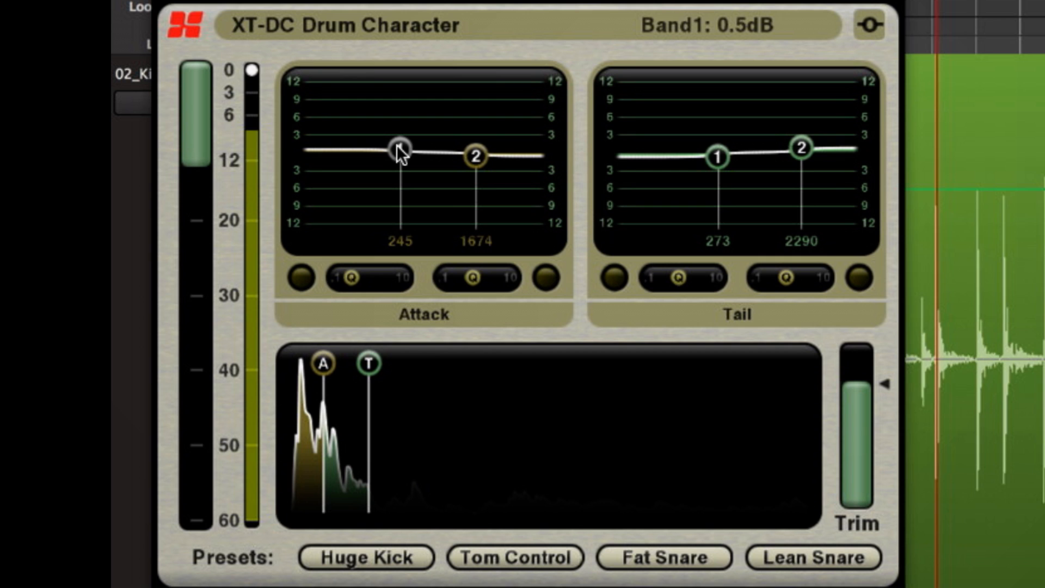
- Set Attack band 1 flat at 214 Hz and boost Attack band 2 by 8.2 dB at 1119 Hz
left_click_drag(399, 150, 391, 151)
left_click_drag(473, 157, 448, 84)
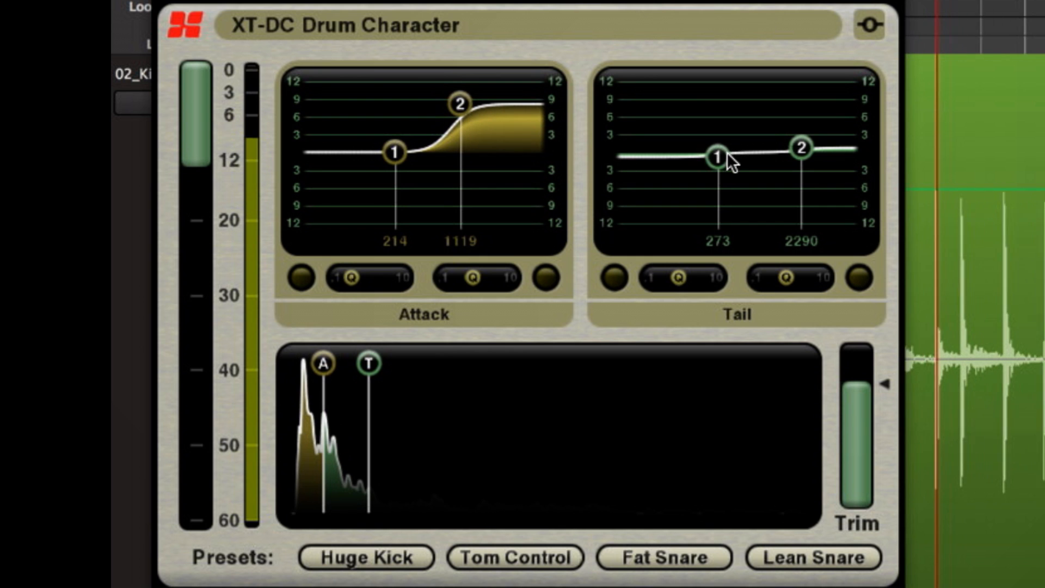
- Boost Tail band 1 by about 5 dB at 366 Hz and lower the output trim to compensate
left_click_drag(722, 158, 736, 105)
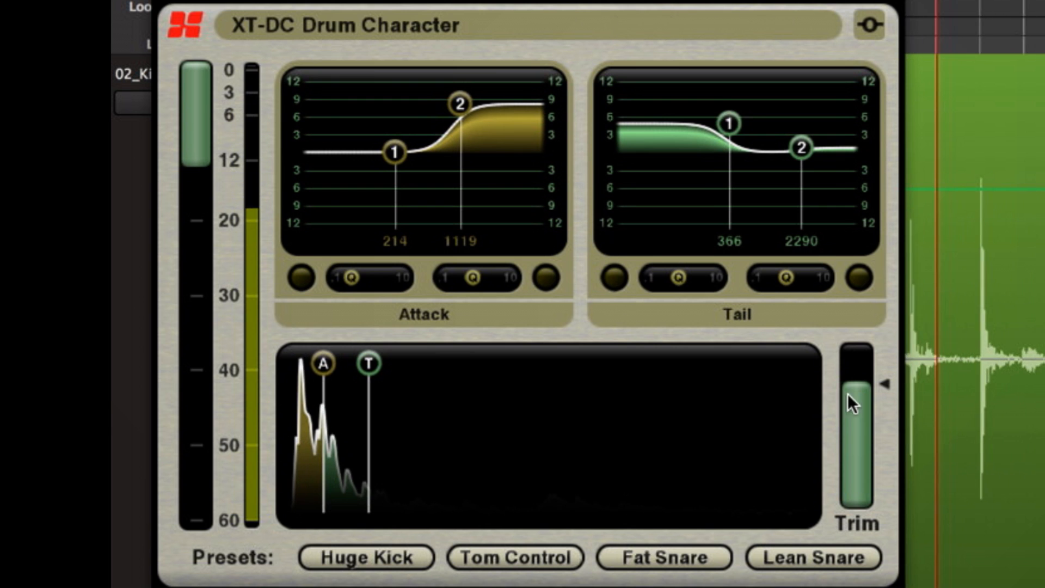
mouse_move(857, 410)
left_mouse_down()
mouse_move(854, 438)
mouse_move(854, 414)
mouse_move(854, 423)
left_mouse_up()
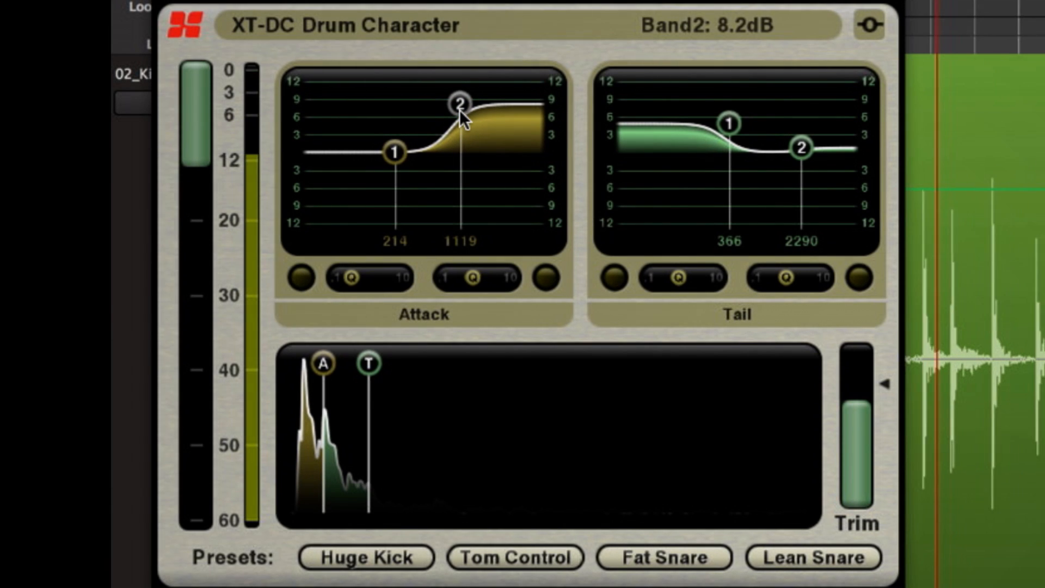
- Toggle the plugin's bypass repeatedly to compare the processed and original sound, leaving the processing on
left_click(870, 22)
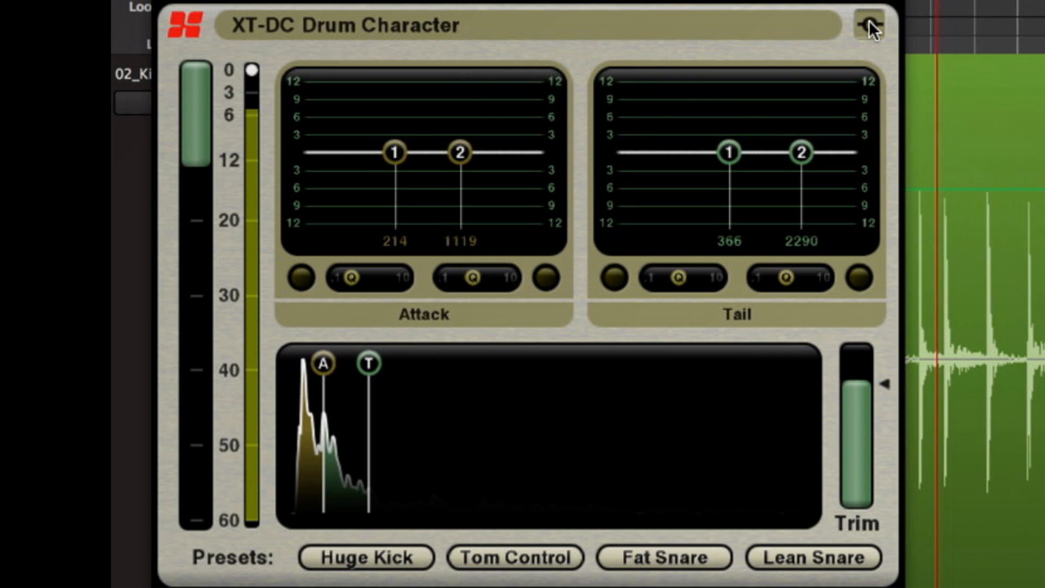
left_click(869, 21)
left_click(870, 22)
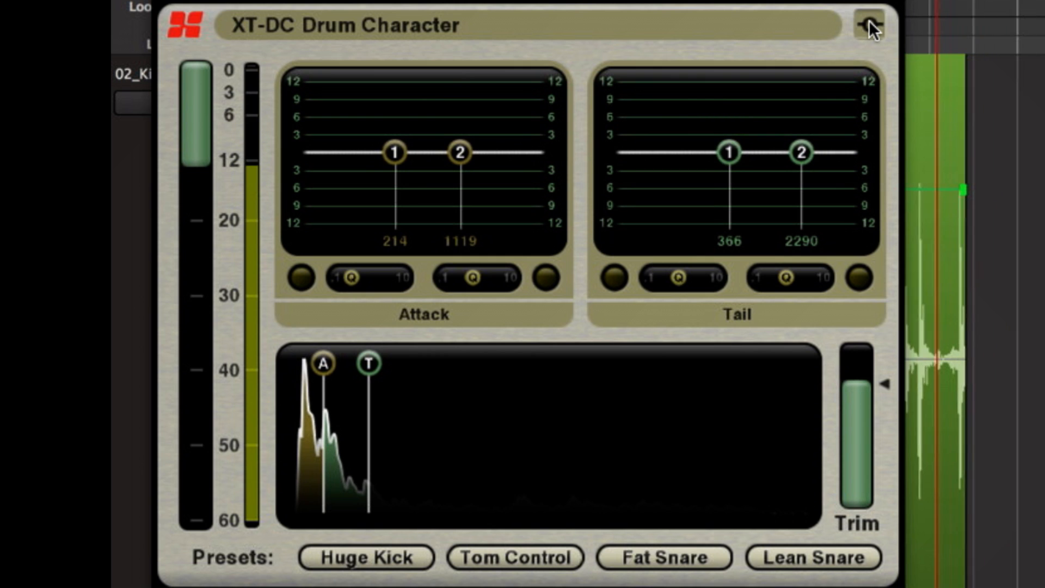
left_click(870, 22)
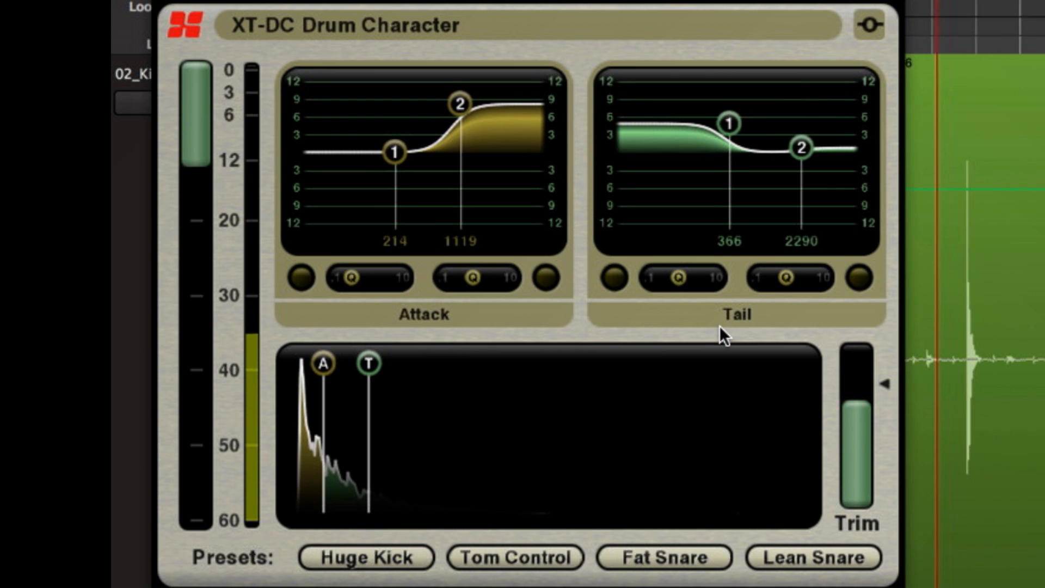
- Reduce Attack band 2 to 0.5 dB at 1094 Hz and Tail band 1 to 0.5 dB at 334 Hz
left_click_drag(460, 105, 456, 165)
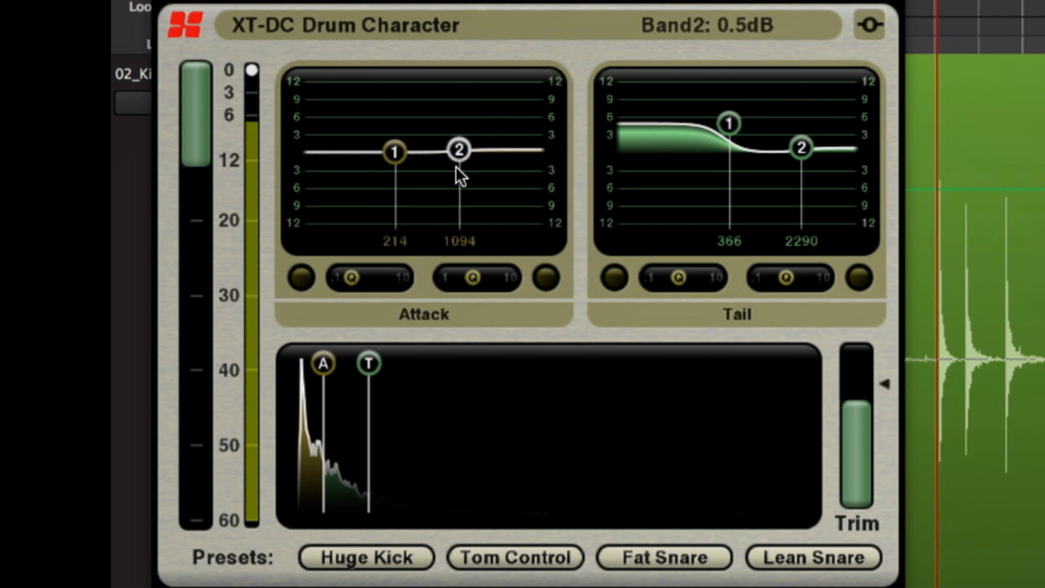
left_click_drag(729, 126, 725, 161)
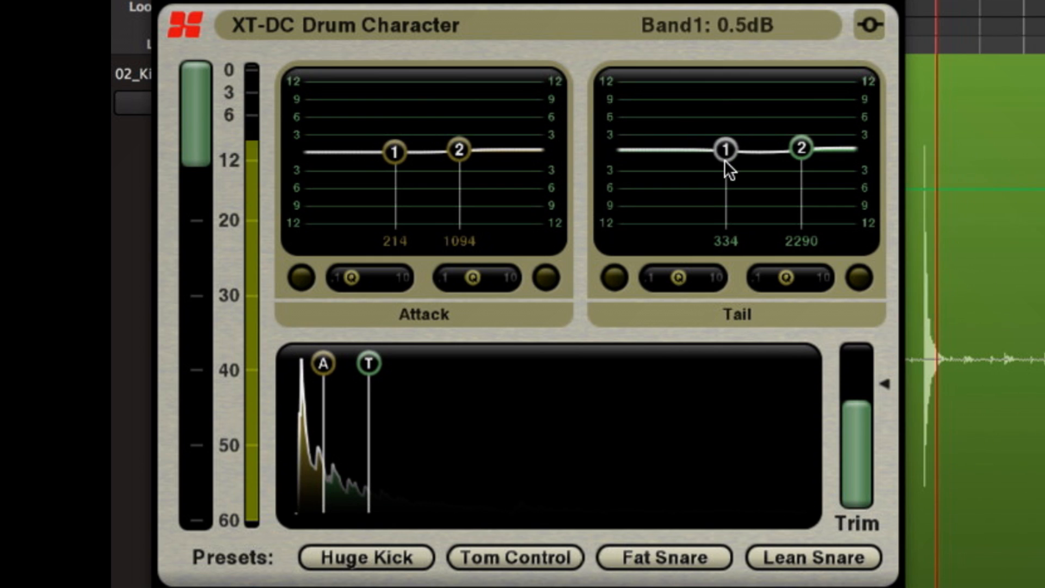
- Load the Fat Snare preset, raise Tail band 1 at 140 Hz to about 11 dB, and boost Attack band 2
left_click(652, 559)
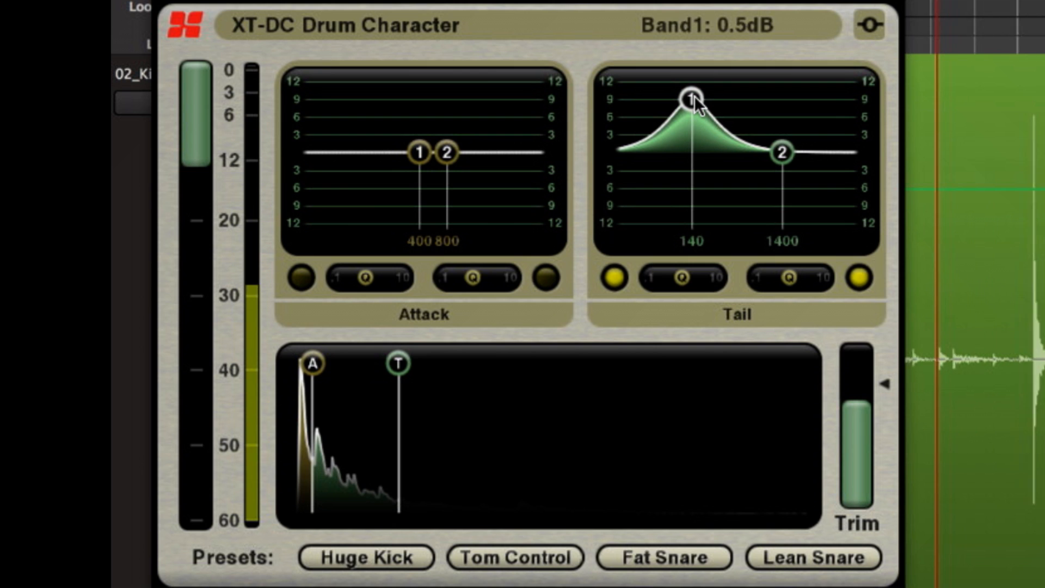
left_click_drag(695, 98, 694, 85)
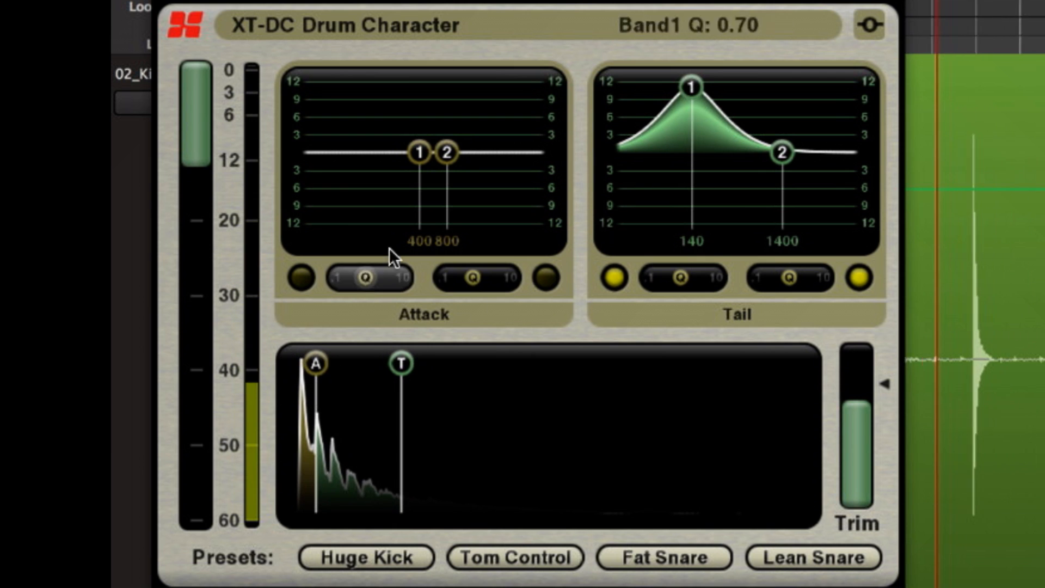
left_click_drag(449, 154, 457, 80)
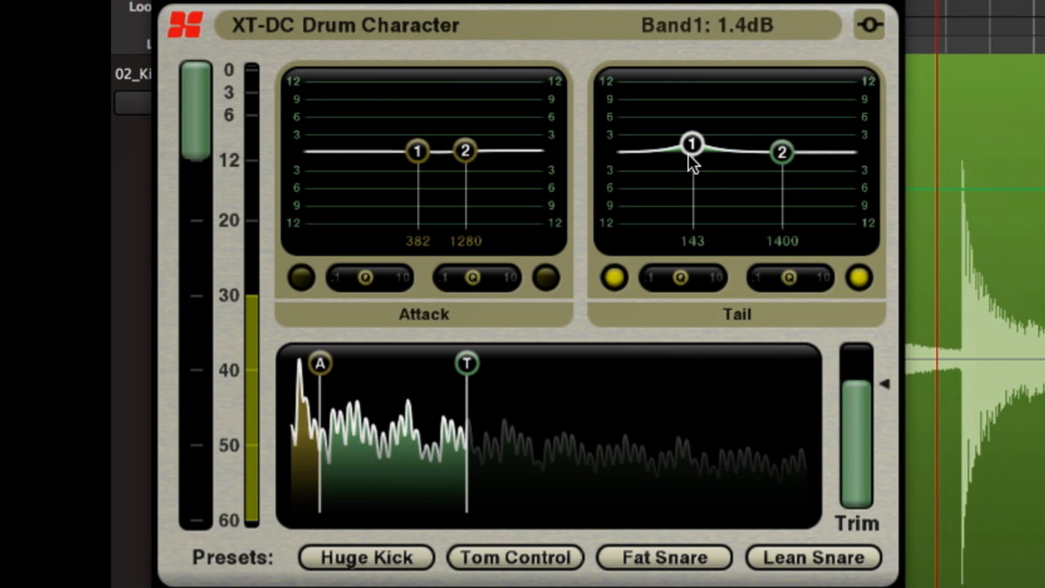
- Extend the Tail window far into the drum's long ring and lengthen the Attack window slightly
left_click_drag(483, 361, 625, 363)
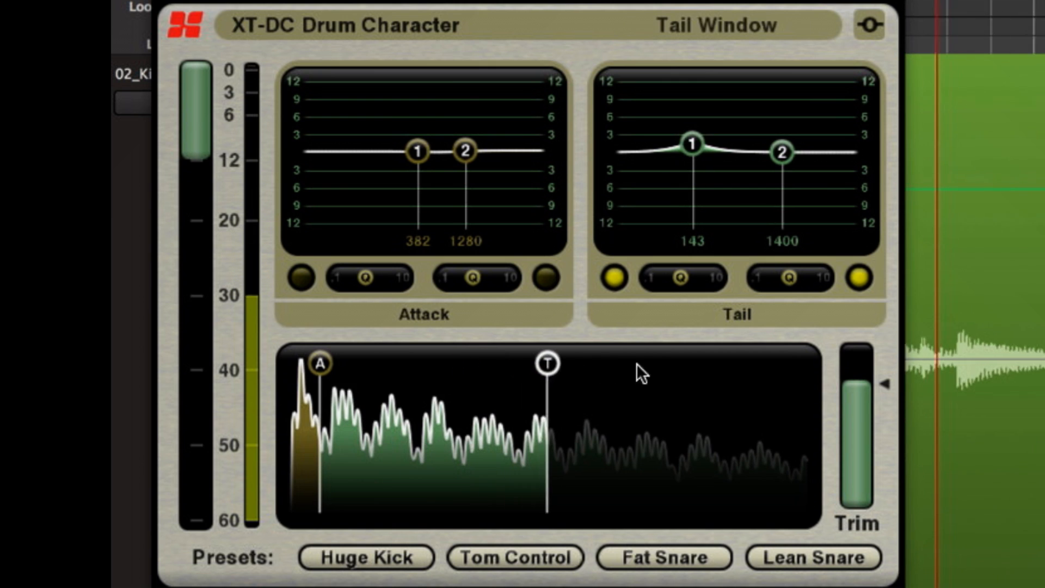
mouse_move(322, 365)
left_mouse_down()
mouse_move(362, 374)
mouse_move(342, 367)
left_mouse_up()
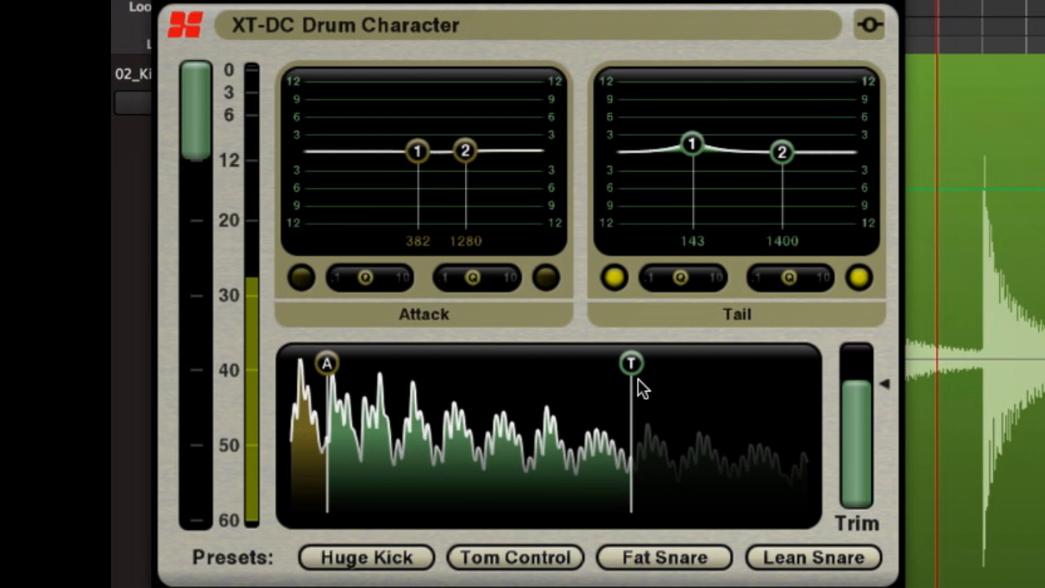
mouse_move(638, 367)
left_mouse_down()
mouse_move(706, 369)
mouse_move(720, 355)
left_mouse_up()
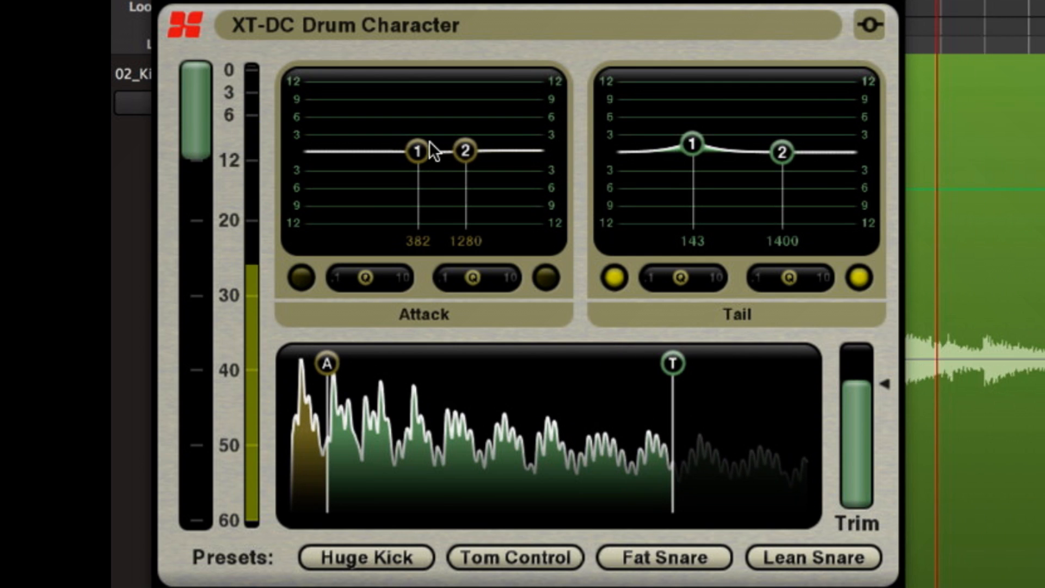
- Cut Tail band 1 by about 7 dB at 146 Hz with a wider Q, and move the Attack bands to 306 Hz and 1023 Hz
left_click_drag(693, 152, 684, 204)
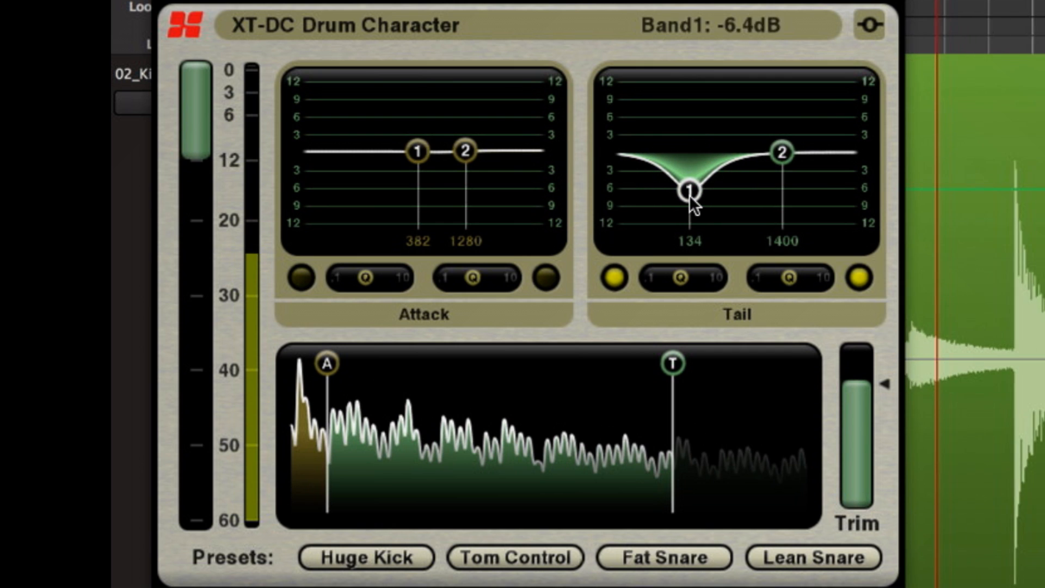
scroll(691, 196, "down", 5)
mouse_move(691, 196)
left_mouse_down()
mouse_move(701, 202)
mouse_move(694, 197)
left_mouse_up()
left_click_drag(450, 149, 409, 158)
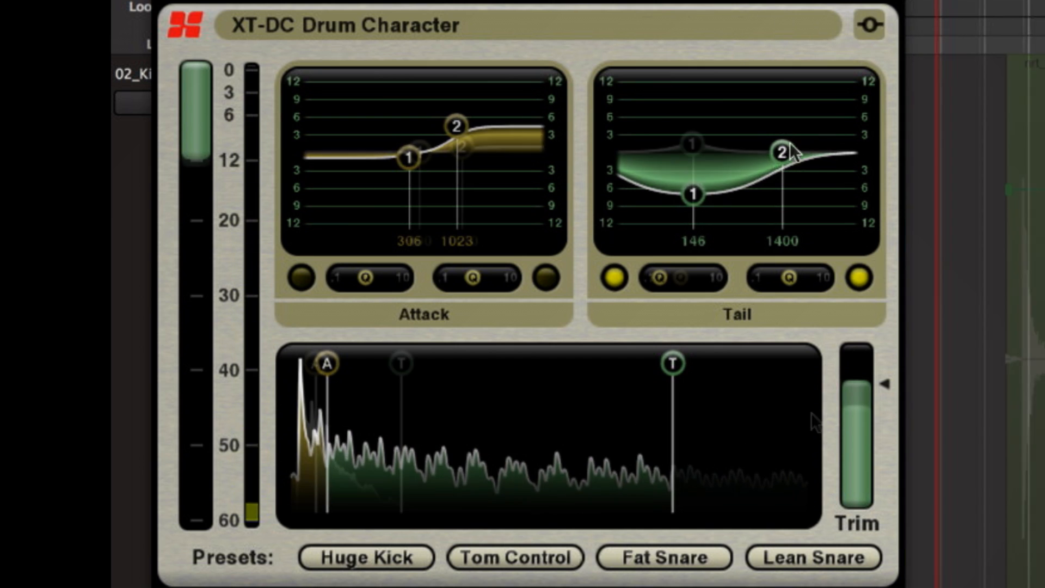
- Reset the output trim to its default and lengthen the Tail window to cover more of the decay
double_click(848, 416)
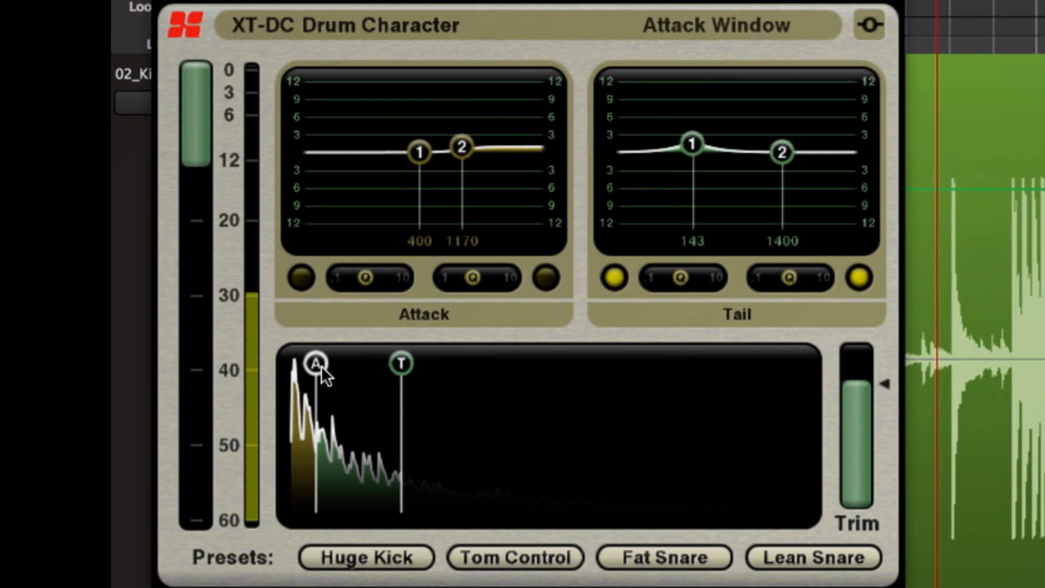
left_click_drag(398, 369, 521, 367)
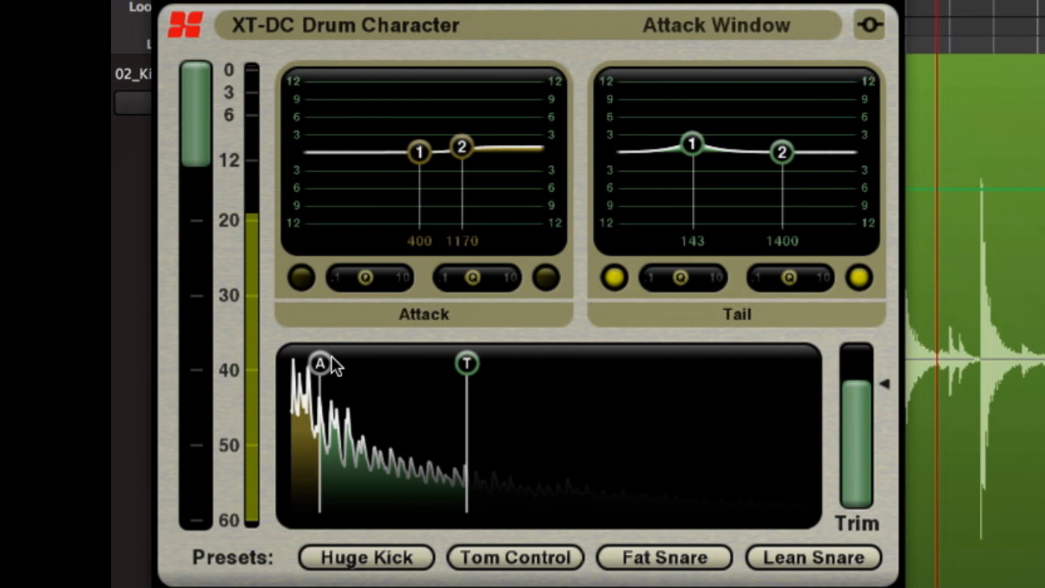
- Raise the trigger threshold slightly to the 12 mark and set the Attack bands nearly flat at 382 Hz and 1280 Hz
left_click_drag(201, 156, 202, 148)
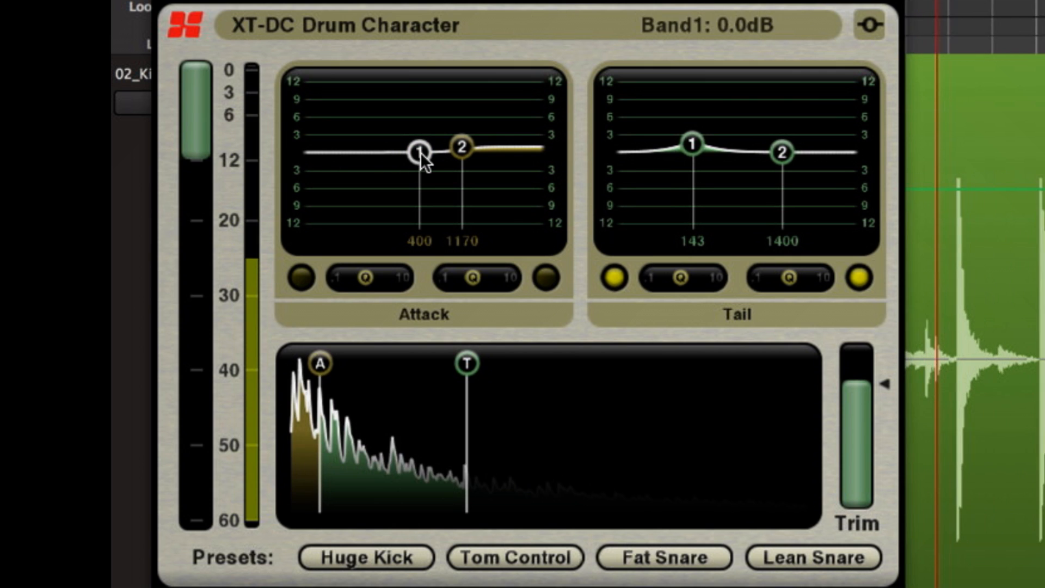
left_click_drag(460, 153, 420, 166)
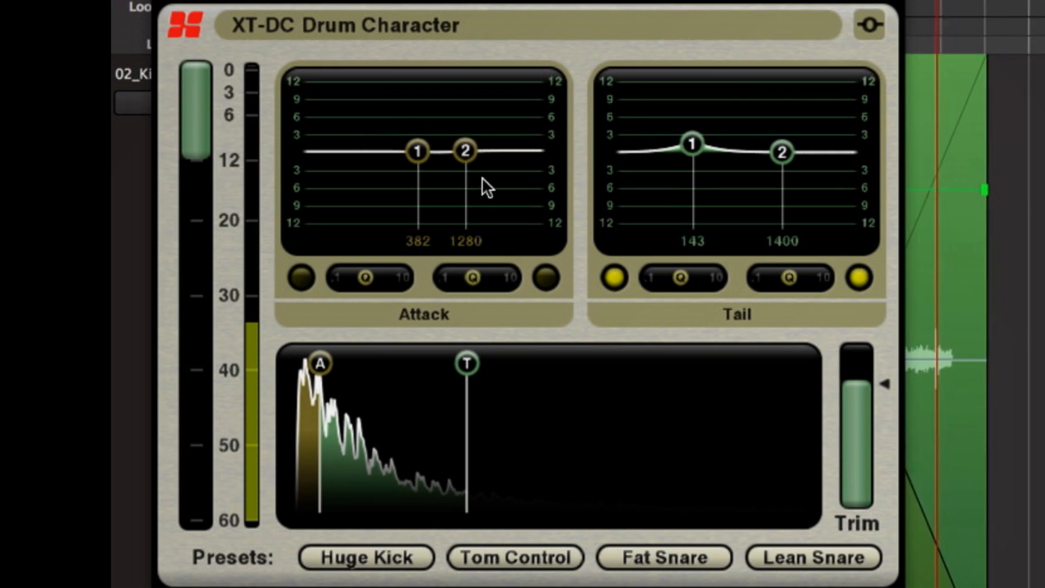